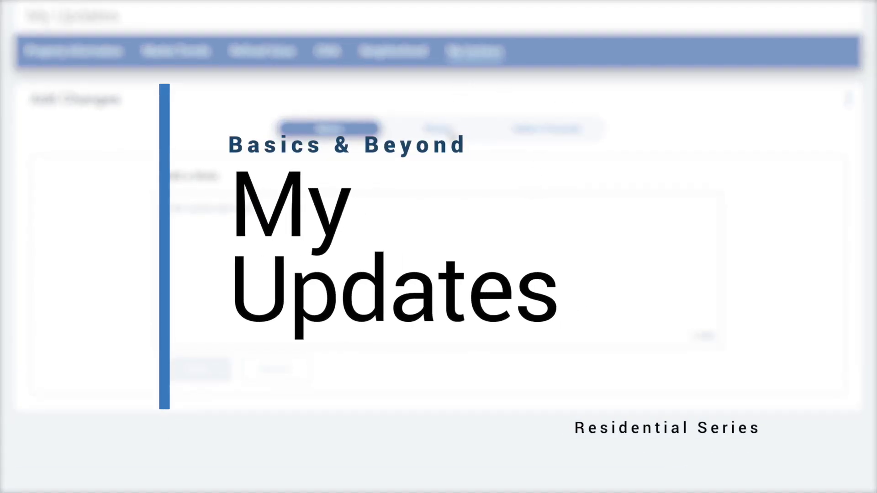
# Preview the Photos upload area and the blank Seller's Proceeds worksheet.
pyautogui.click(446, 132)
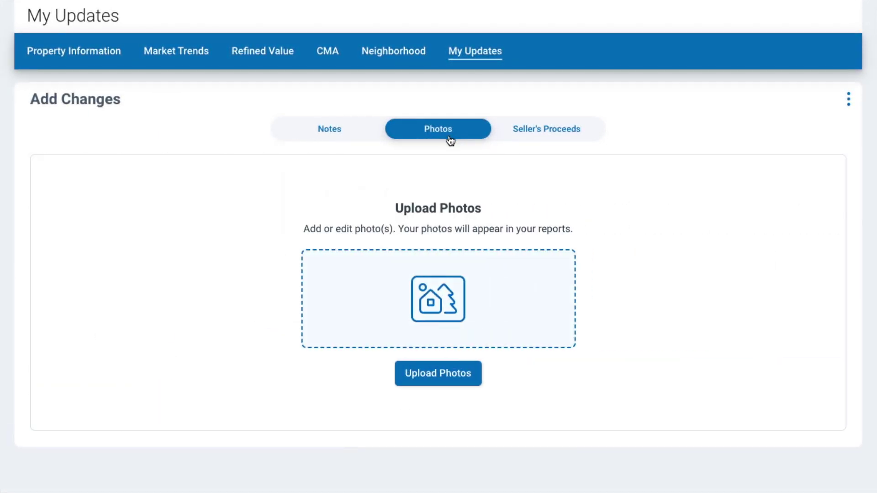
pyautogui.click(567, 136)
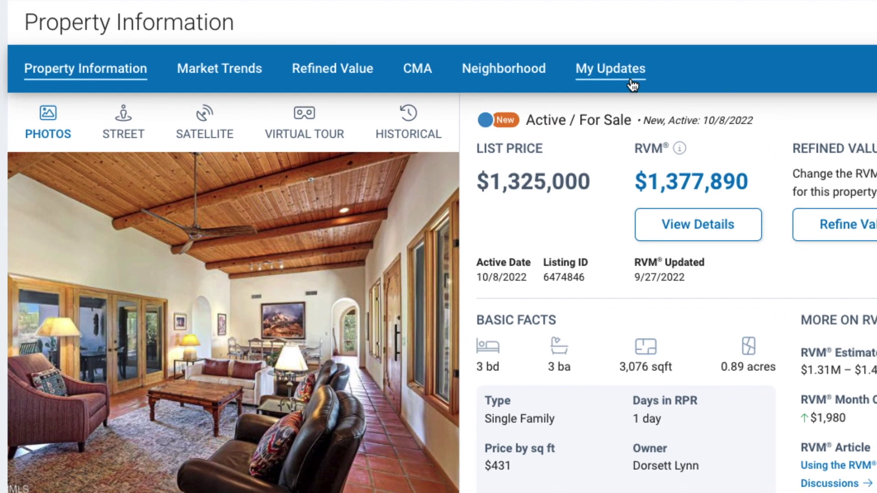
# Add a My Updates note listing natural wood floors and ceramic countertops, and save it.
pyautogui.click(618, 70)
pyautogui.click(345, 137)
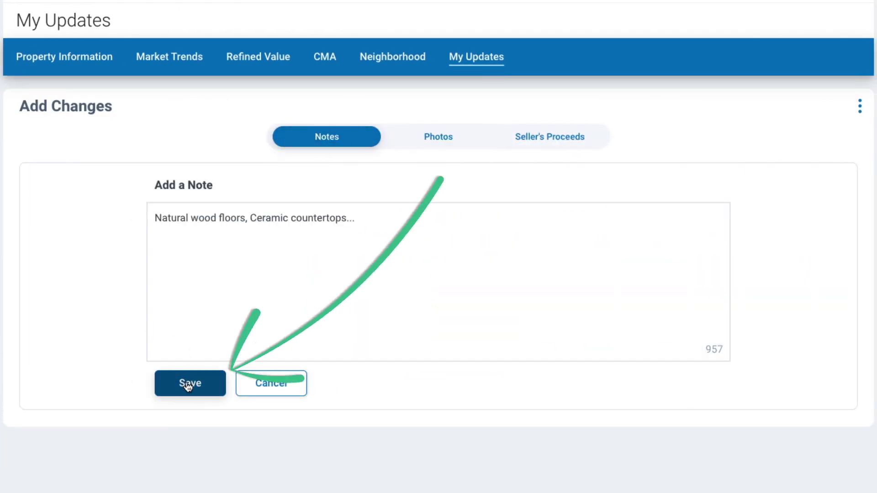
pyautogui.click(188, 385)
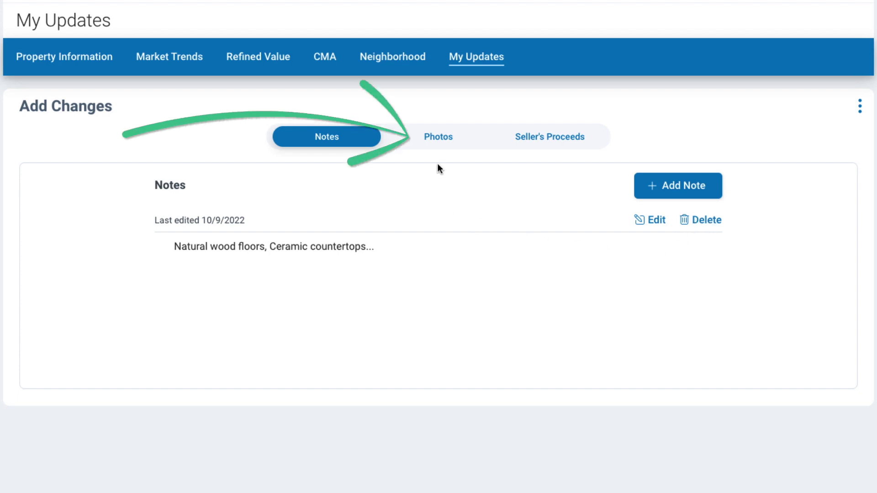
# Upload the kitchen and exterior photos, make the exterior sunset photo the report cover, then select both photos for deletion.
pyautogui.click(438, 136)
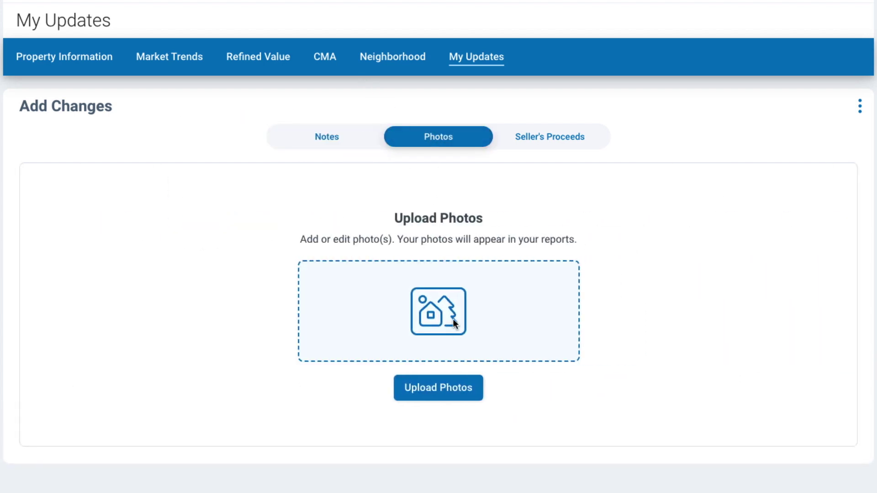
pyautogui.click(449, 394)
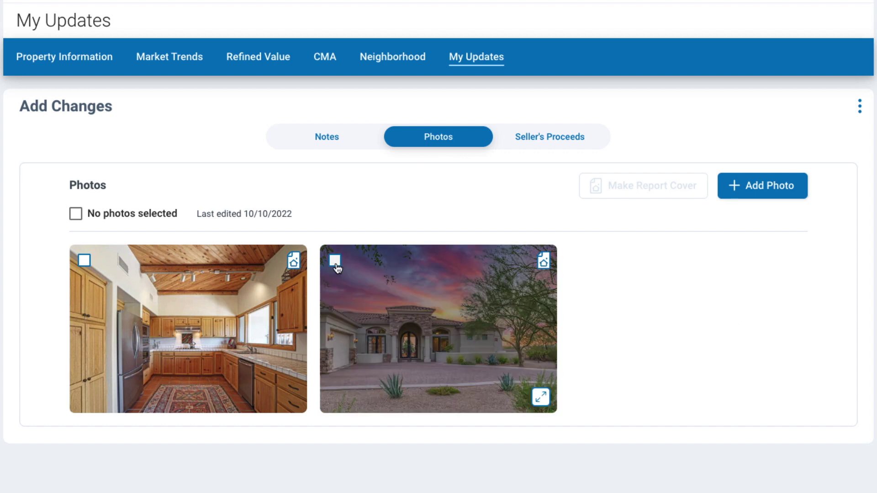
pyautogui.click(335, 262)
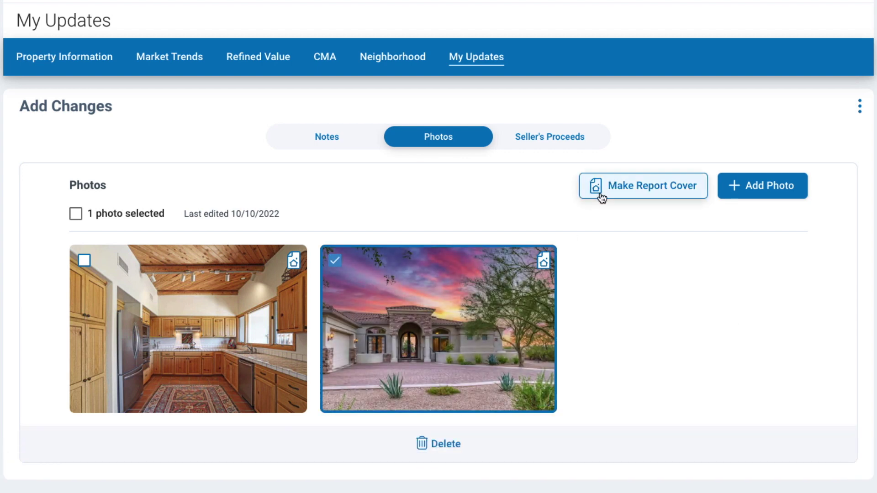
pyautogui.click(659, 195)
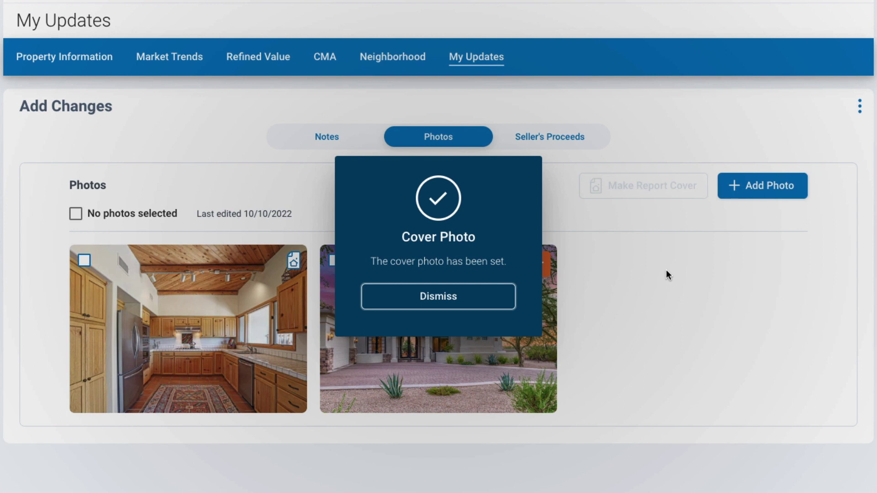
pyautogui.click(666, 274)
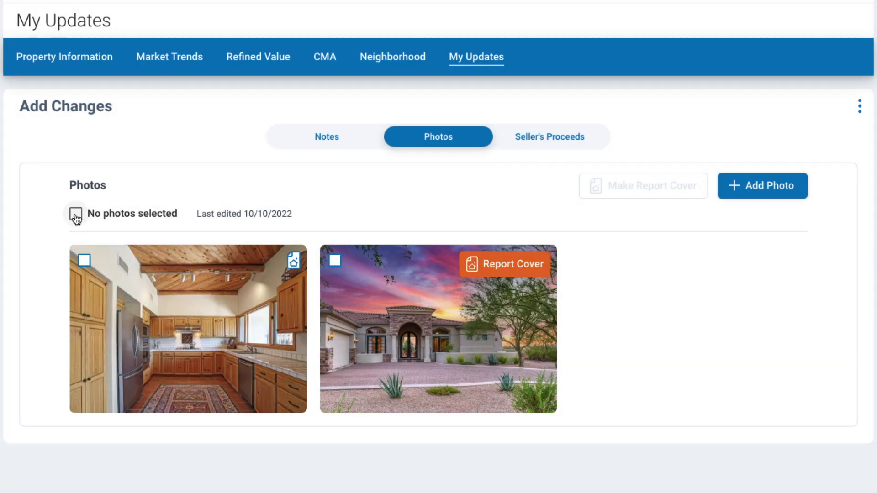
pyautogui.click(75, 214)
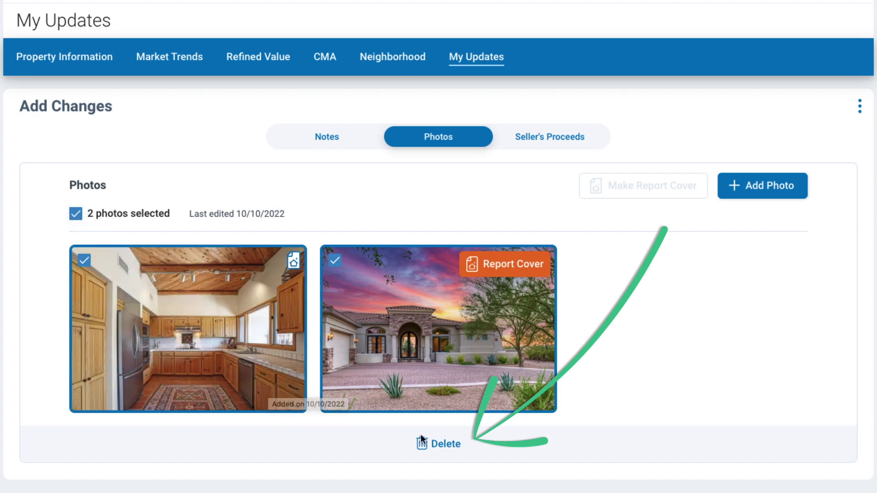
pyautogui.click(425, 440)
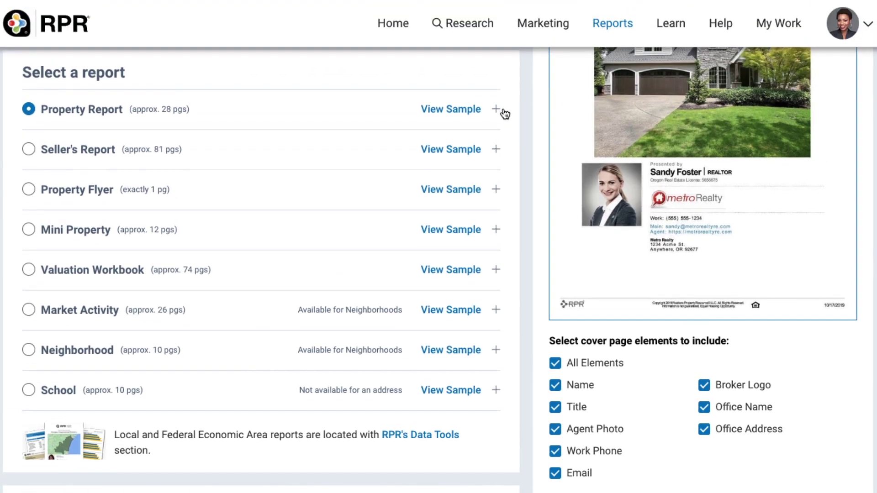
# Expand Property Report's element list and uncheck My Notes and Photos.
pyautogui.click(496, 110)
pyautogui.scroll(-3, 475, 241)
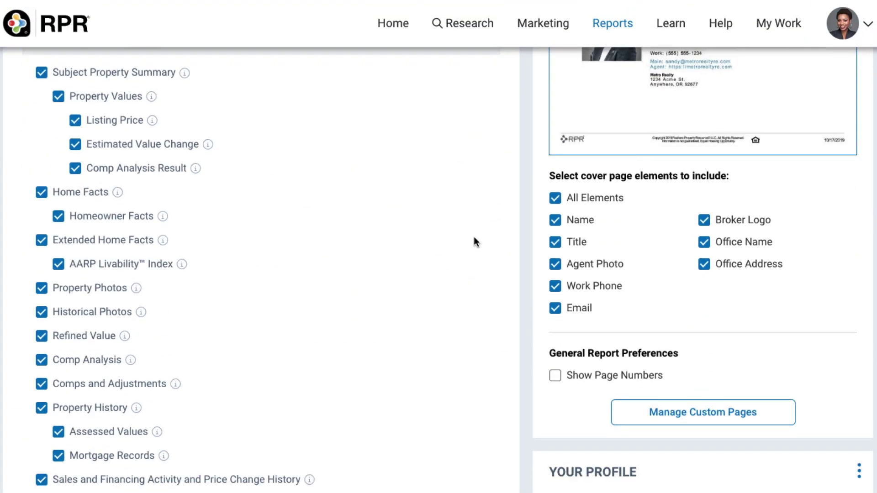
pyautogui.scroll(-3, 473, 237)
pyautogui.scroll(-2, 474, 236)
pyautogui.scroll(-1, 474, 237)
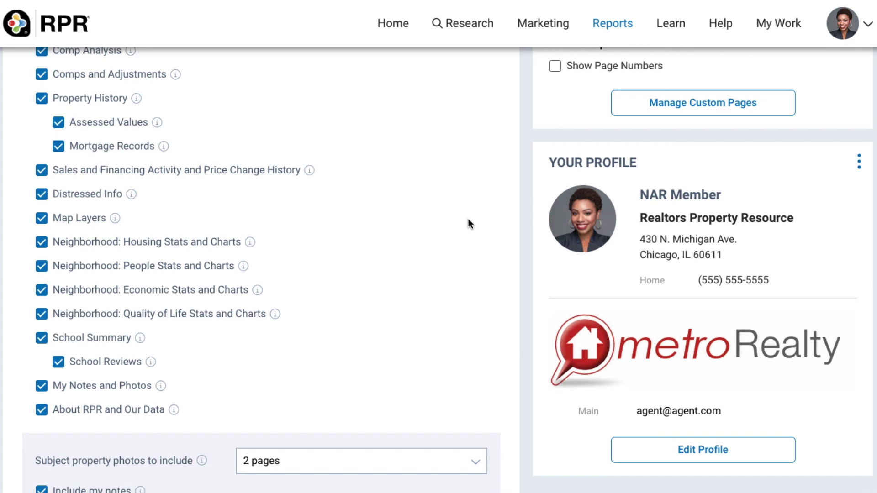
pyautogui.click(42, 386)
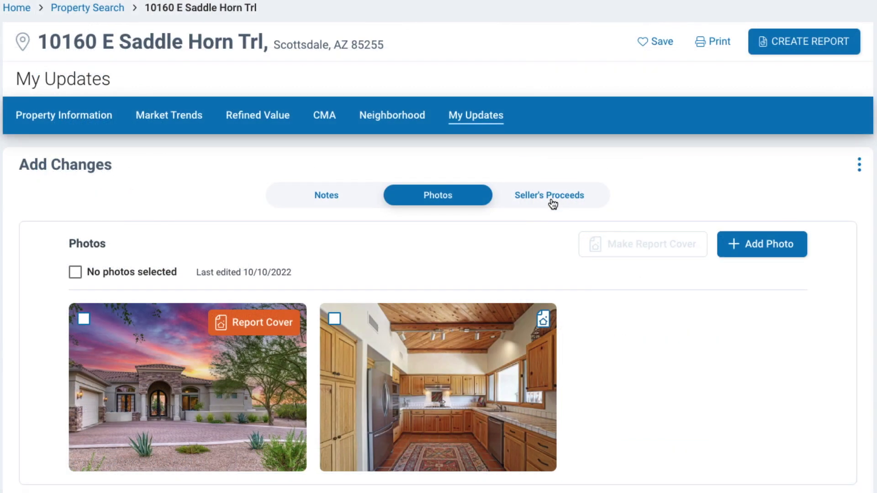
# Show the blank Seller's Proceeds worksheet with Low and High columns down to Net Cash to Seller.
pyautogui.click(554, 199)
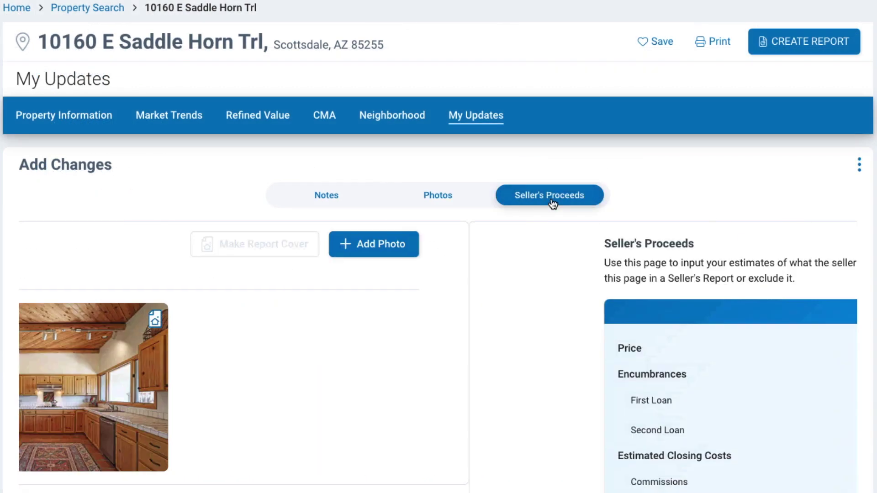
pyautogui.scroll(-5, 736, 246)
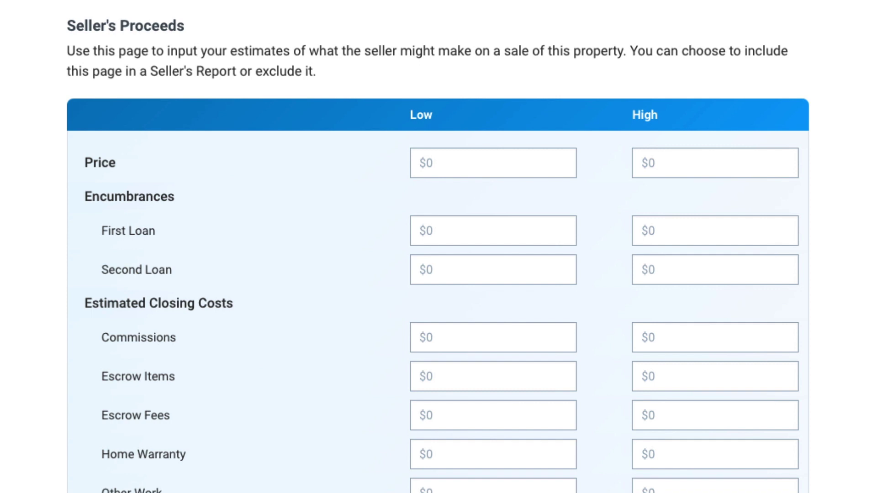
pyautogui.scroll(-3, 438, 275)
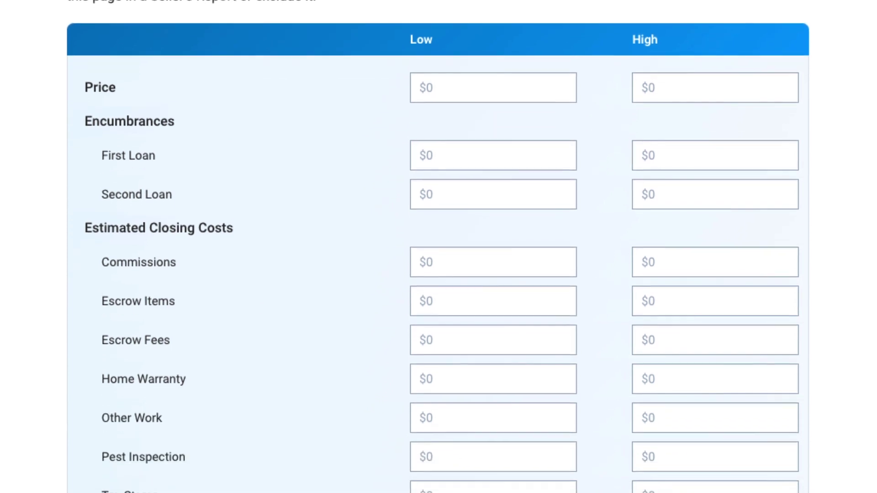
pyautogui.scroll(-4, 439, 274)
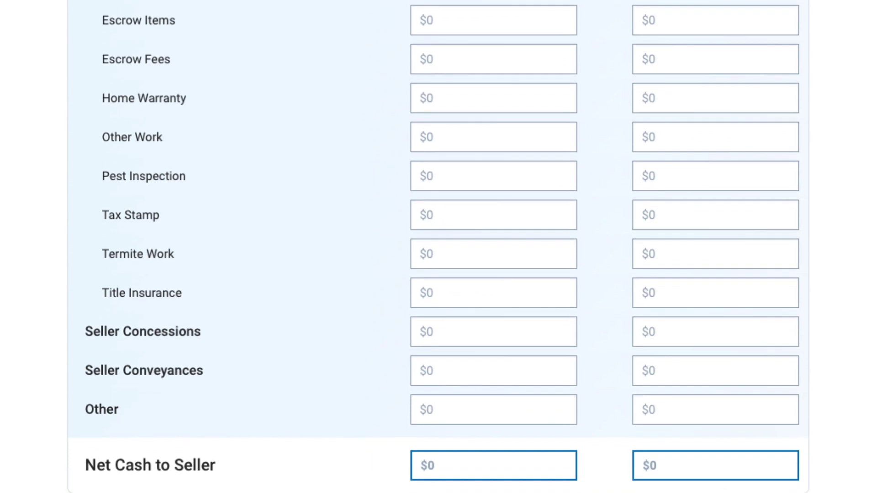
pyautogui.scroll(-2, 438, 274)
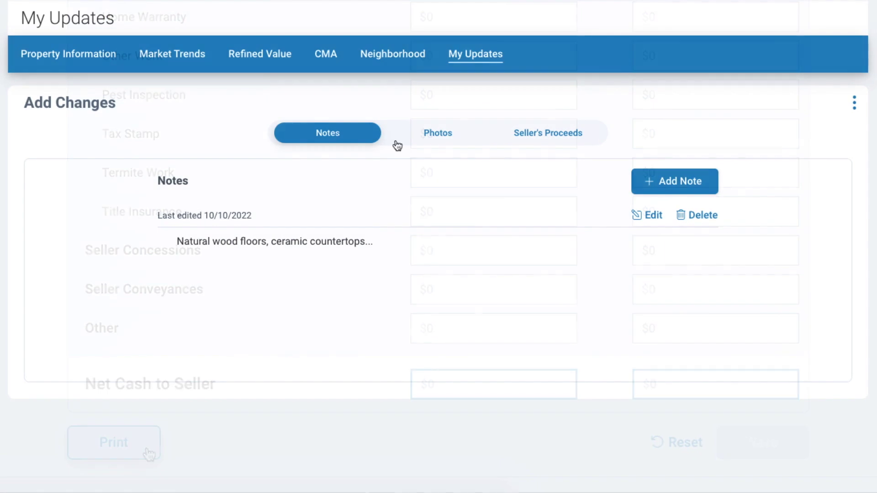
# Review the photos with the exterior report cover, then the blank Seller's Proceeds worksheet.
pyautogui.click(411, 135)
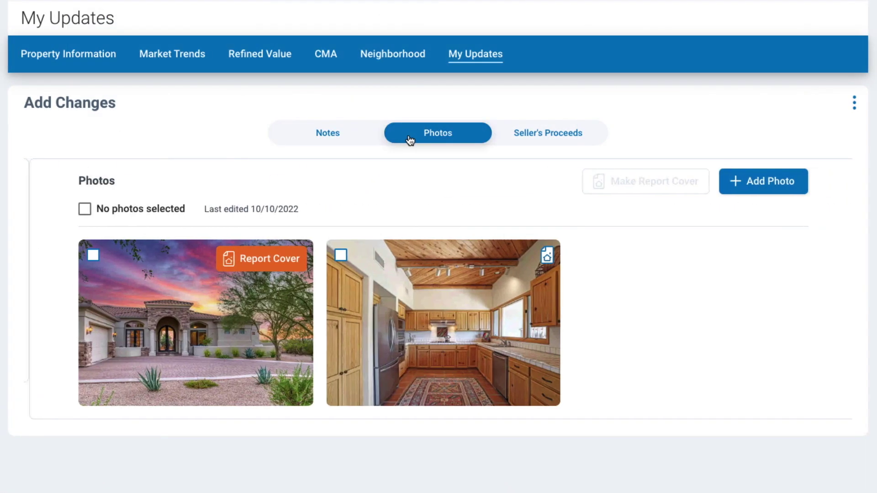
pyautogui.click(558, 141)
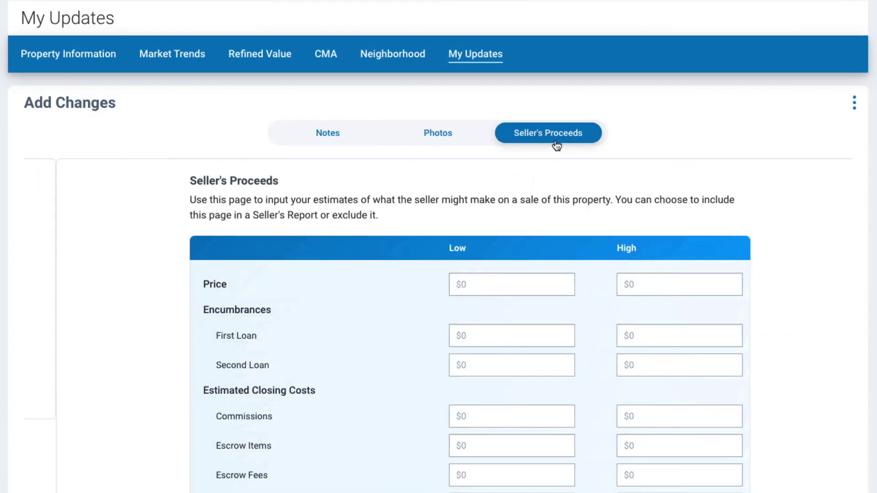